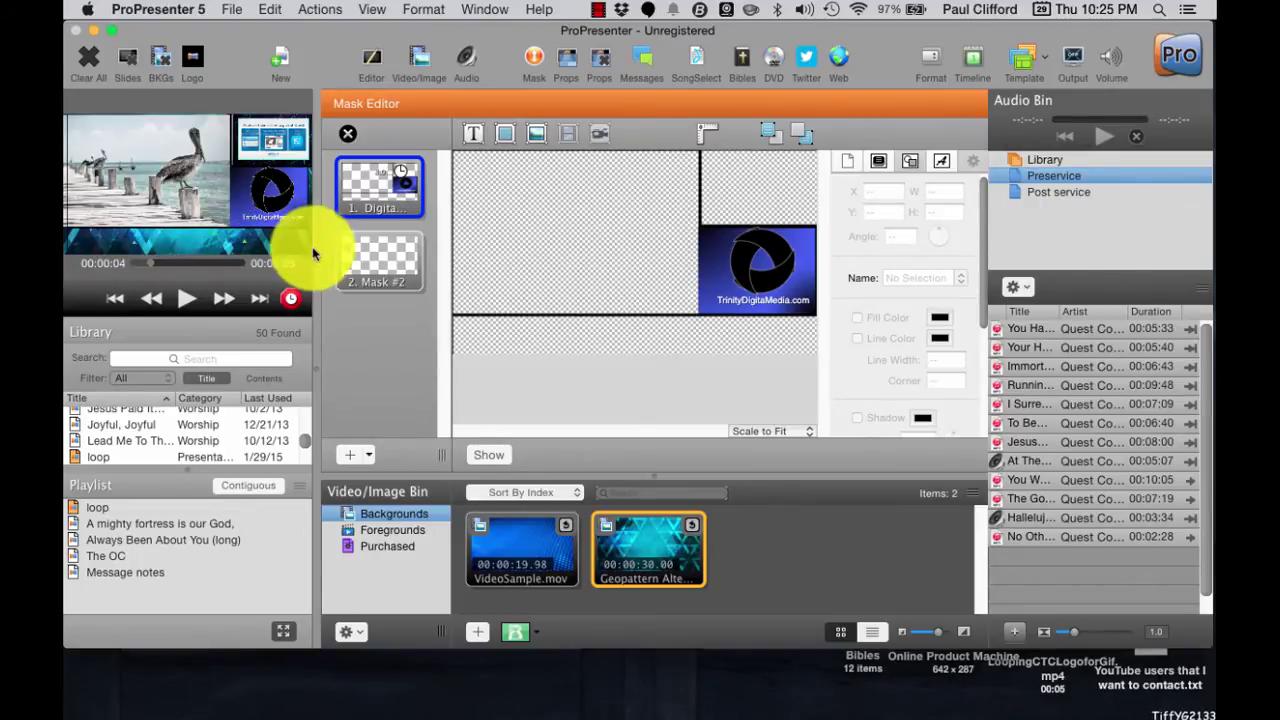
# Run the looping slides preview briefly, then pause it to check the logo mask stays fixed
pyautogui.click(187, 300)
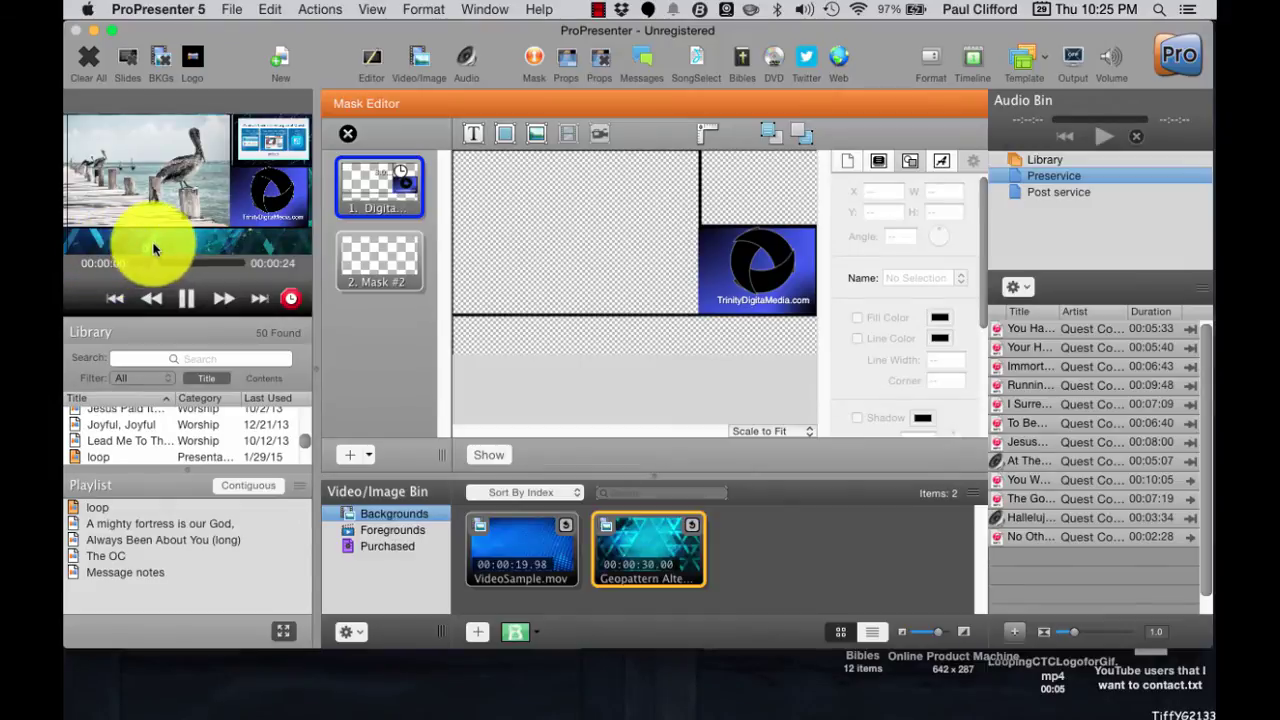
pyautogui.click(185, 298)
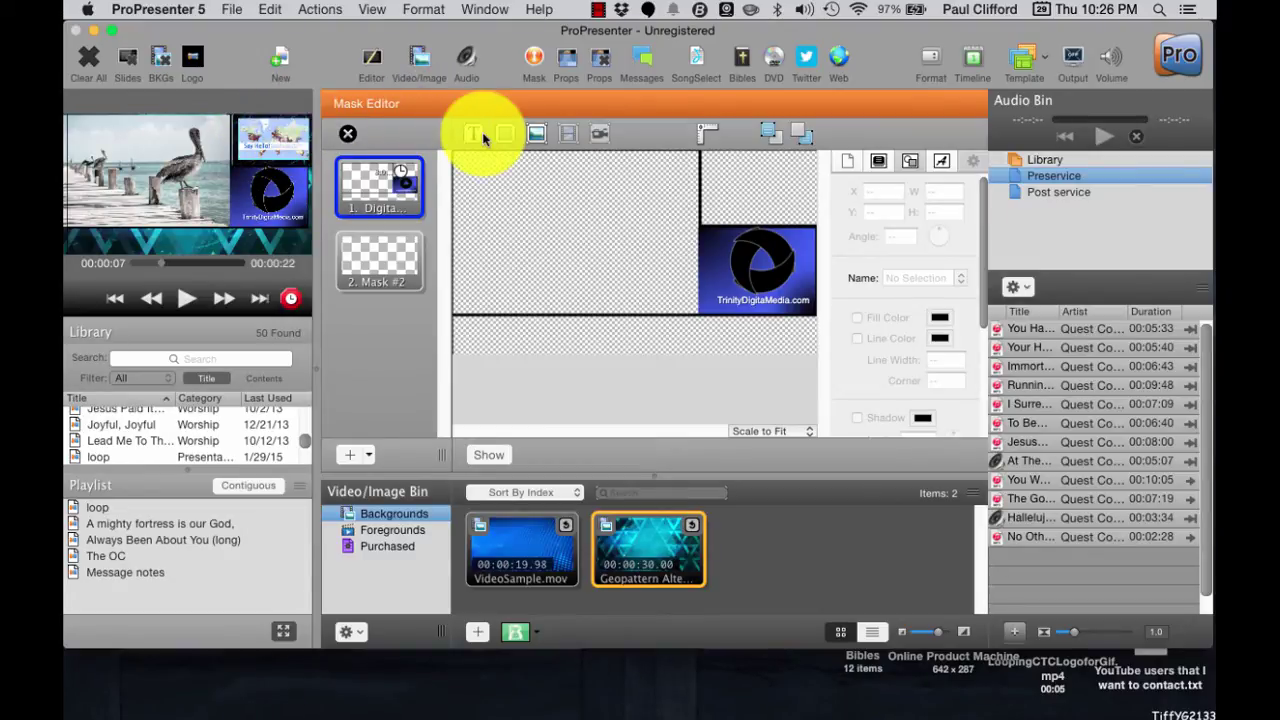
# Turn on the Camera and Ticker props over the output, then remove both active props
pyautogui.click(586, 66)
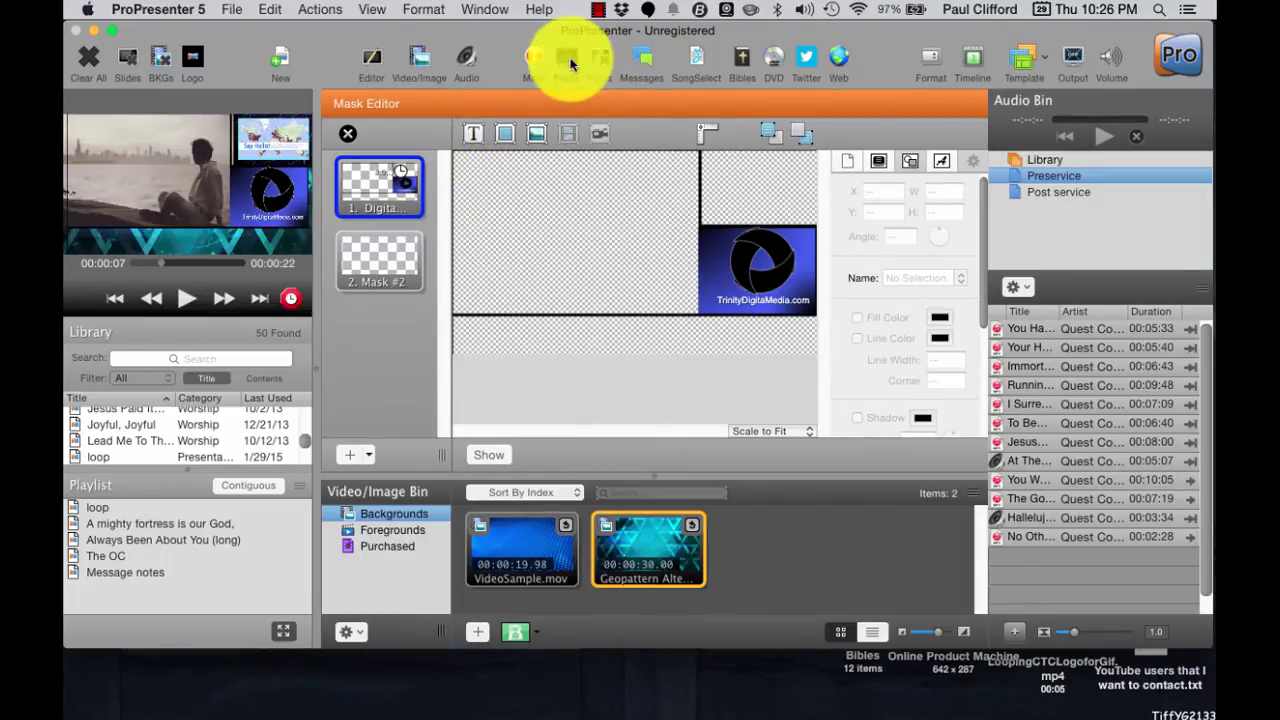
pyautogui.click(472, 352)
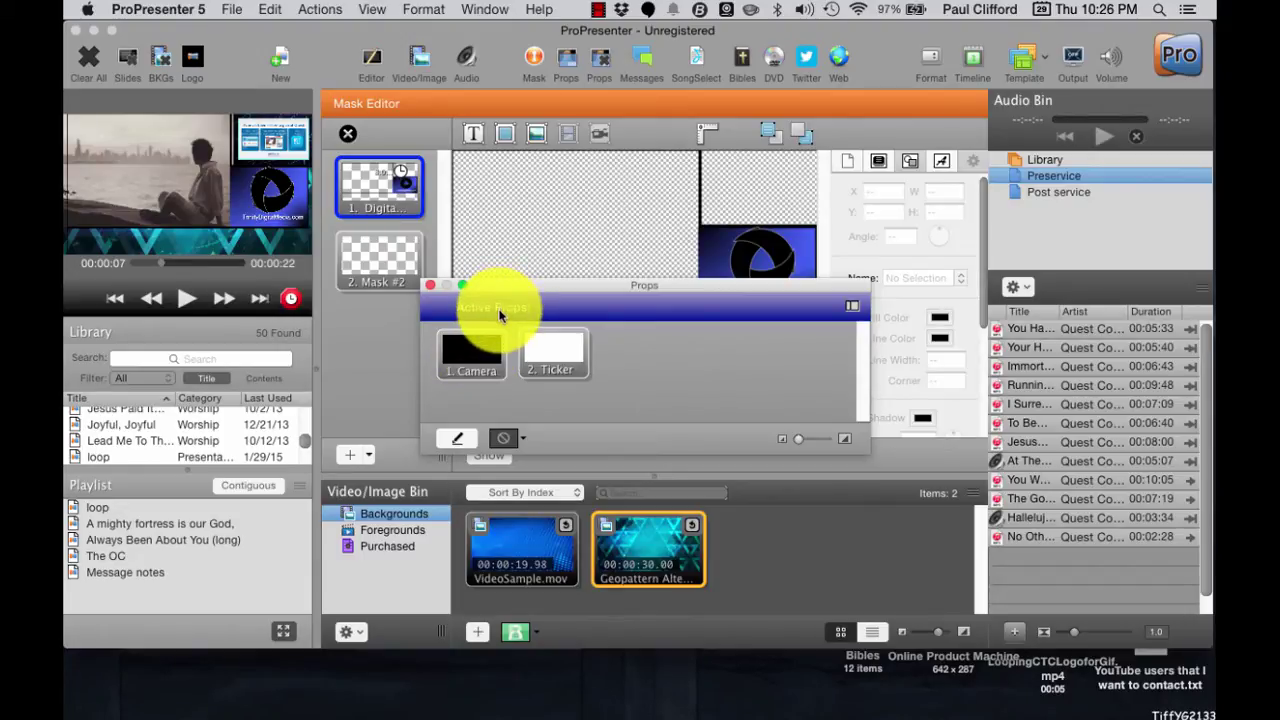
pyautogui.click(478, 353)
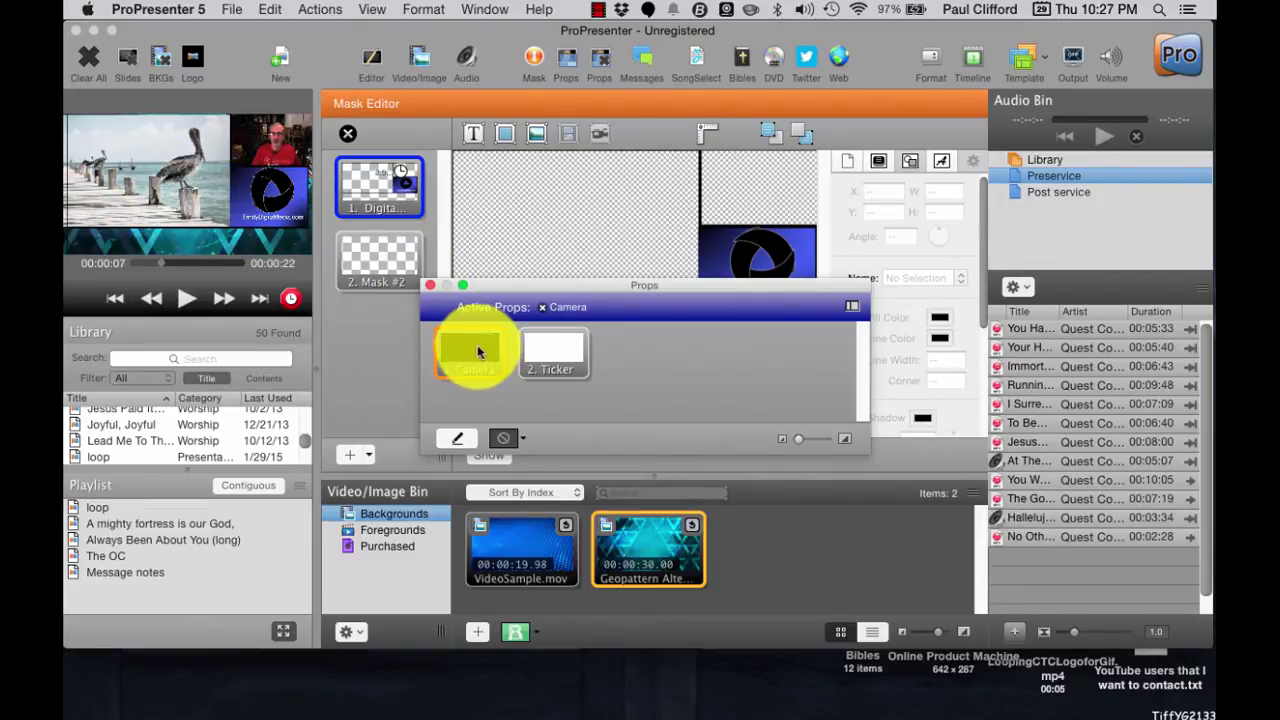
pyautogui.click(571, 360)
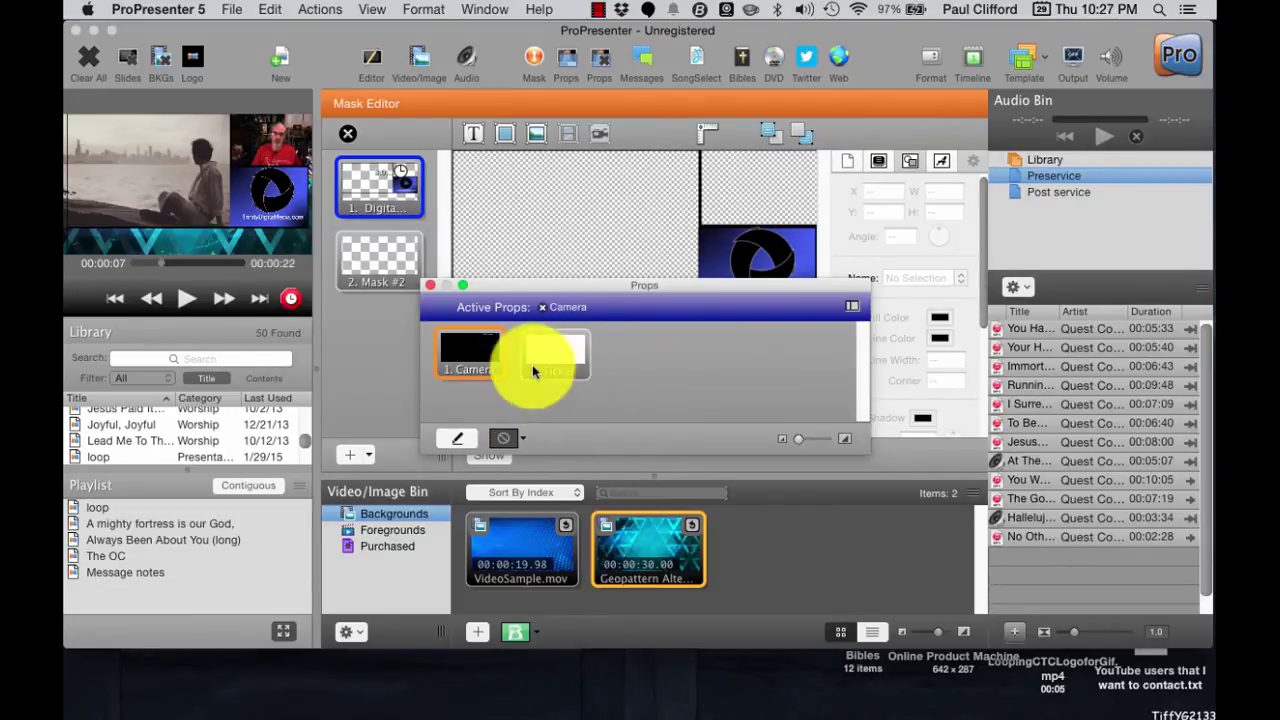
pyautogui.click(545, 358)
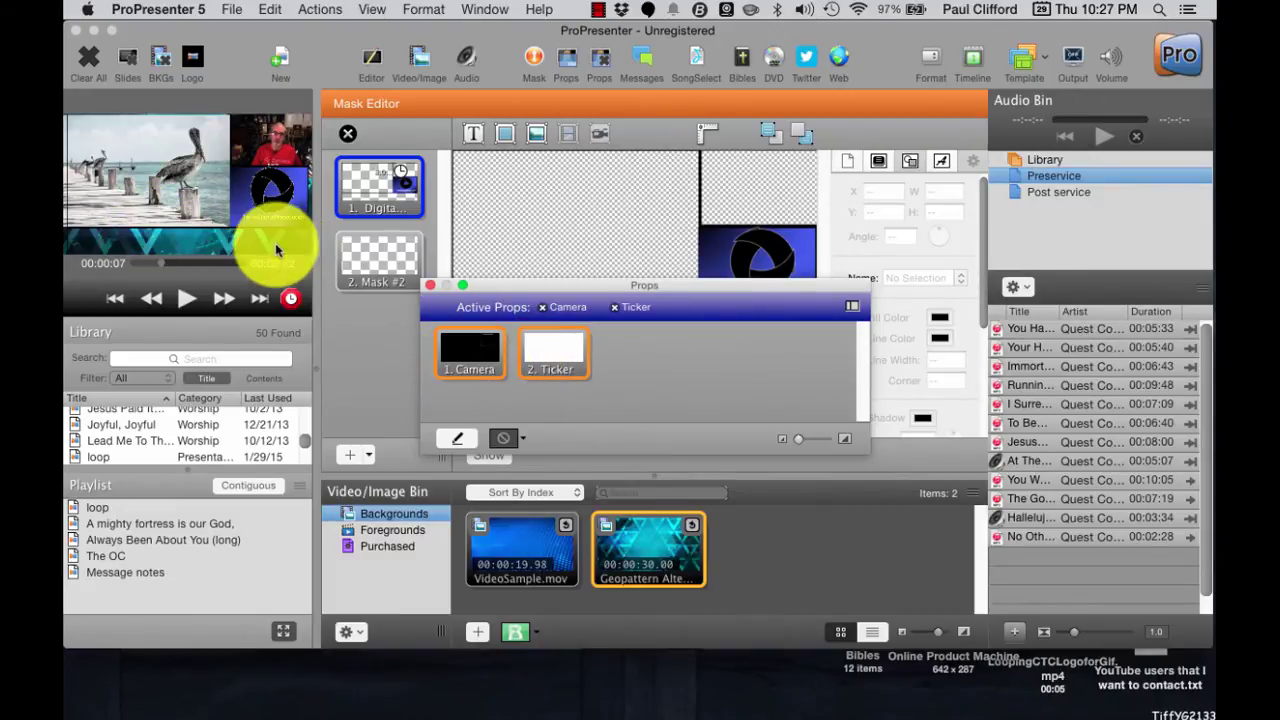
pyautogui.click(614, 307)
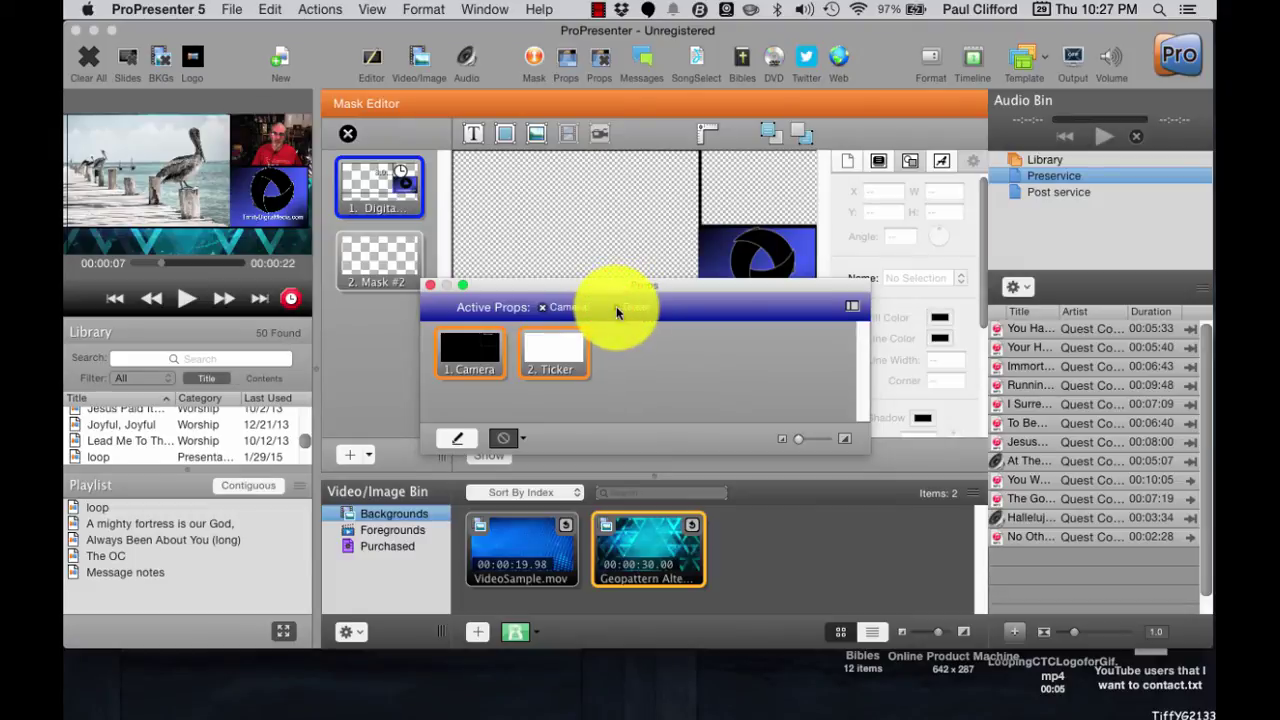
pyautogui.click(549, 310)
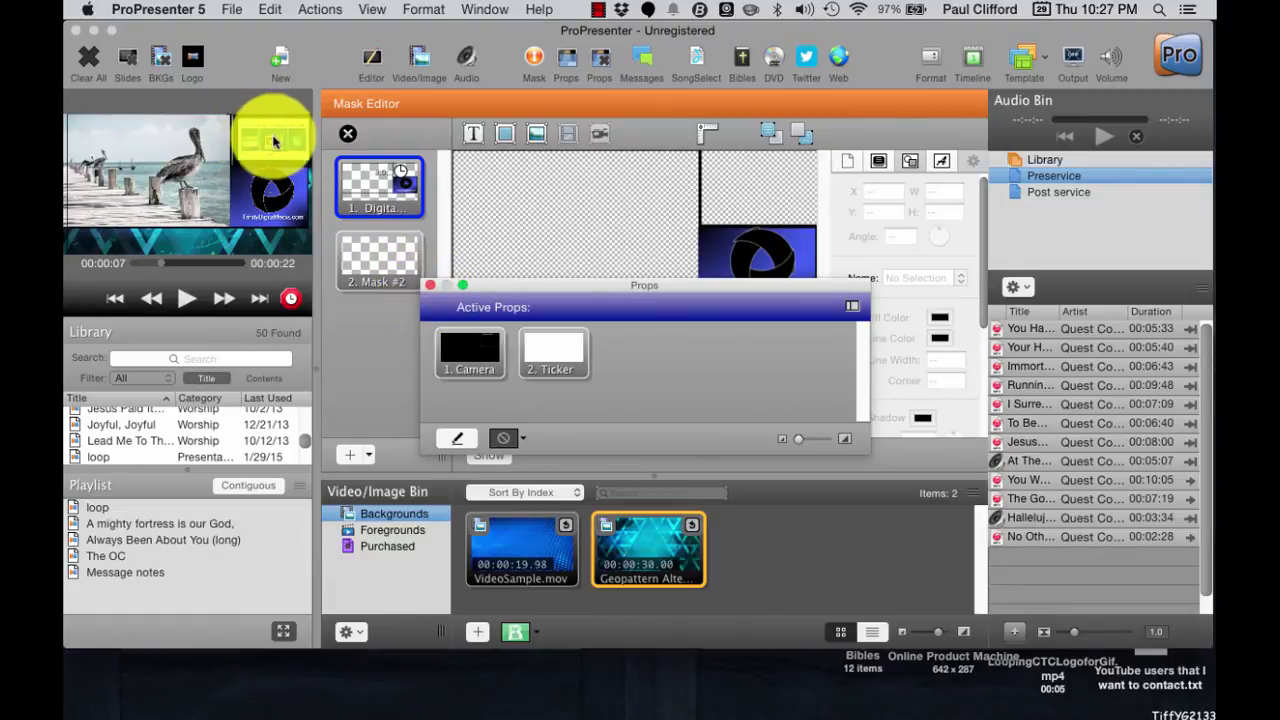
# Close the Props window to return to the Mask Editor with the logo
pyautogui.click(430, 287)
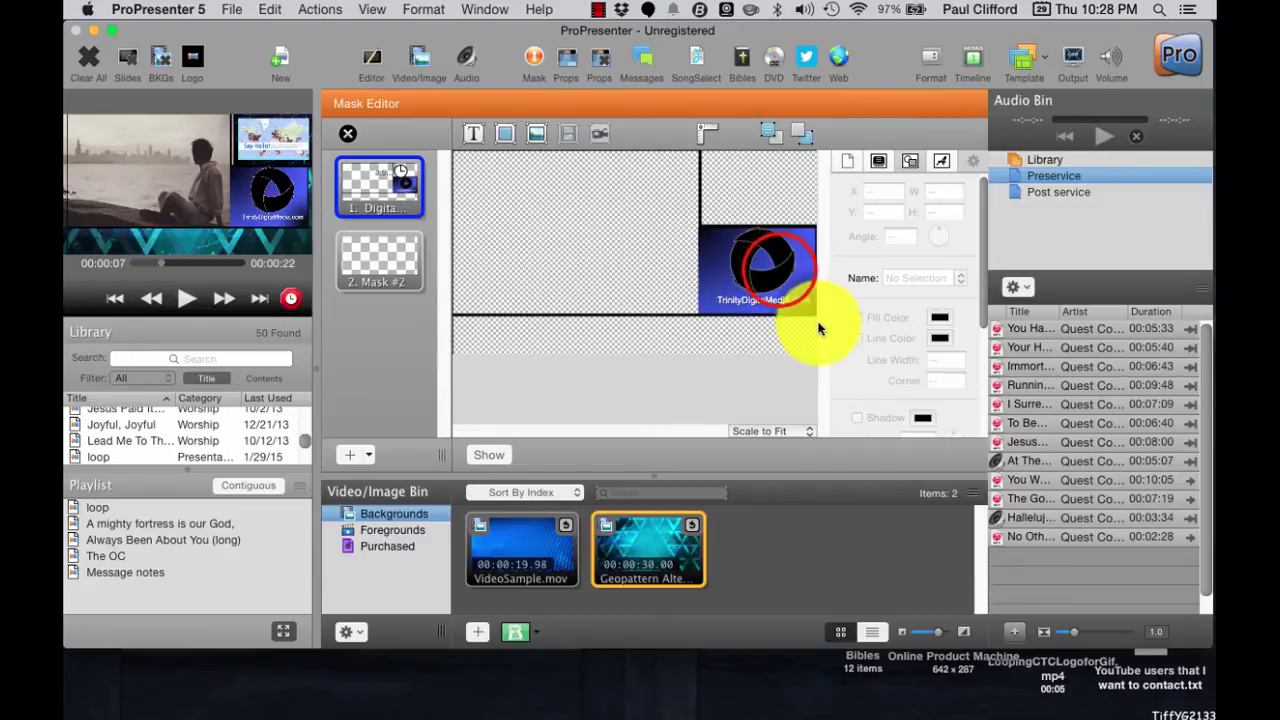
# Shift the logo right and the TrinityDigitalMedia.com caption down beneath it, then reopen Props
pyautogui.click(709, 274)
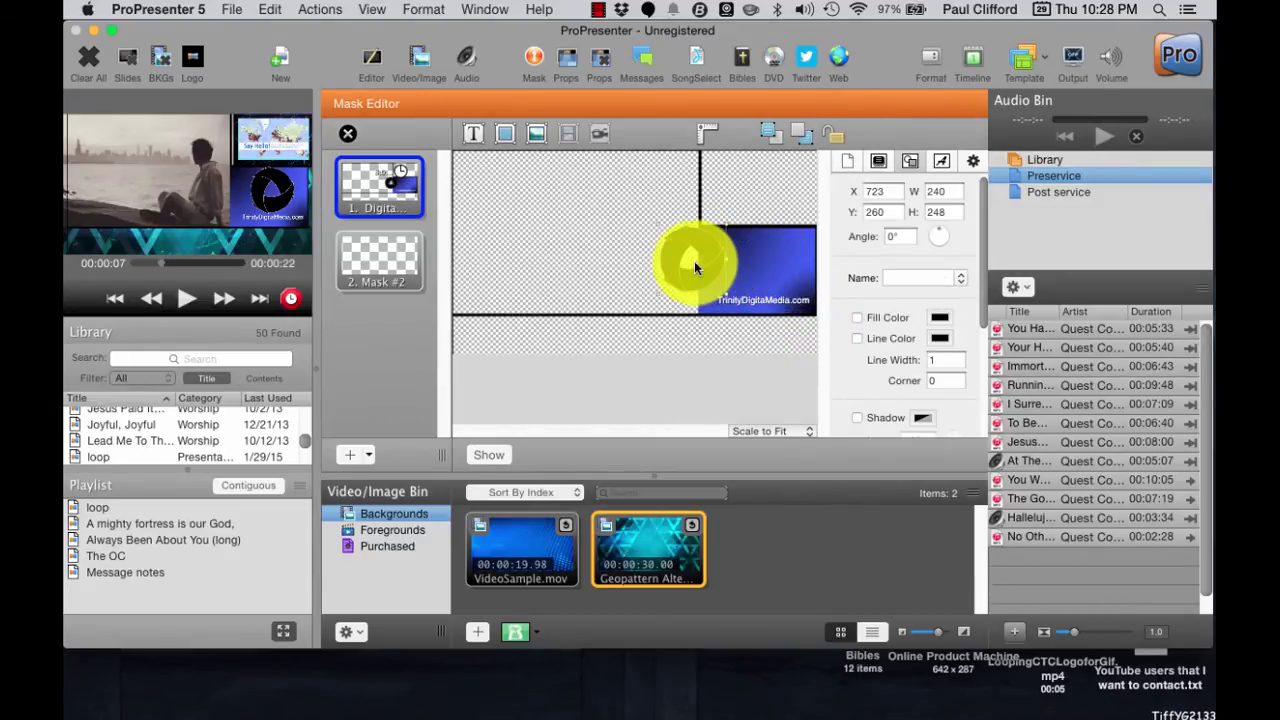
pyautogui.moveTo(658, 256); pyautogui.dragTo(767, 267)
pyautogui.click(769, 296)
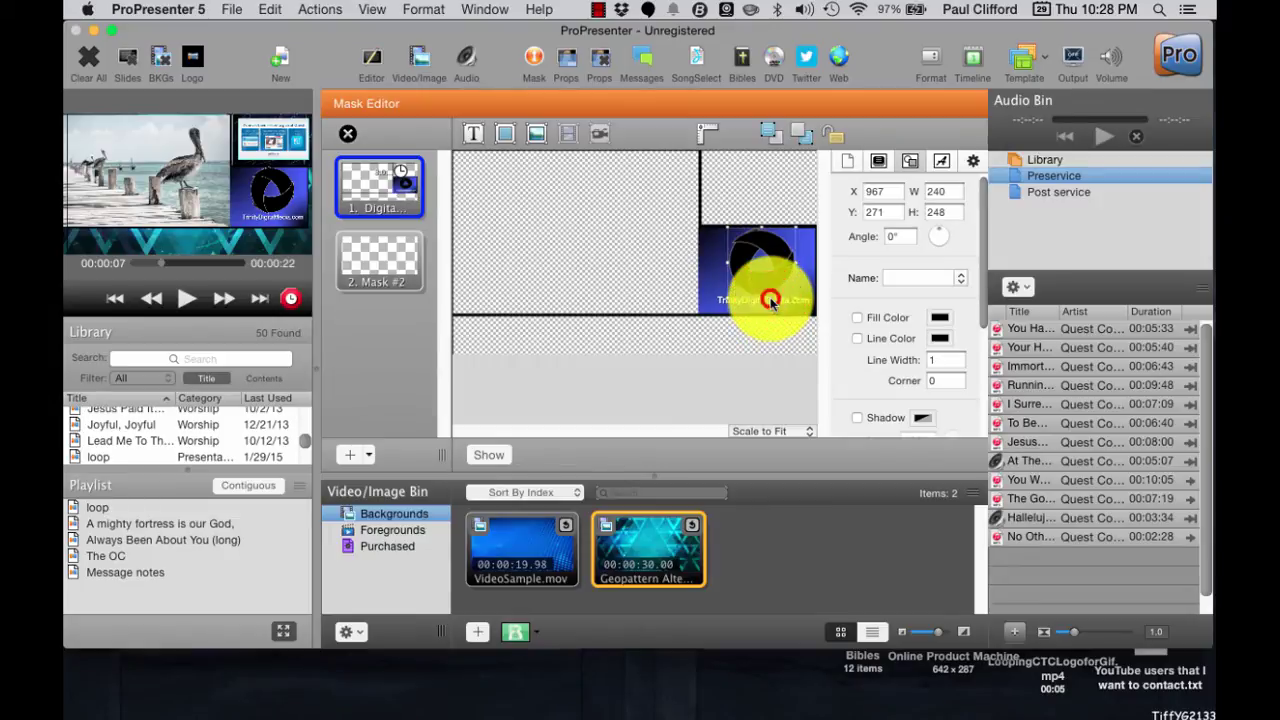
pyautogui.click(775, 301)
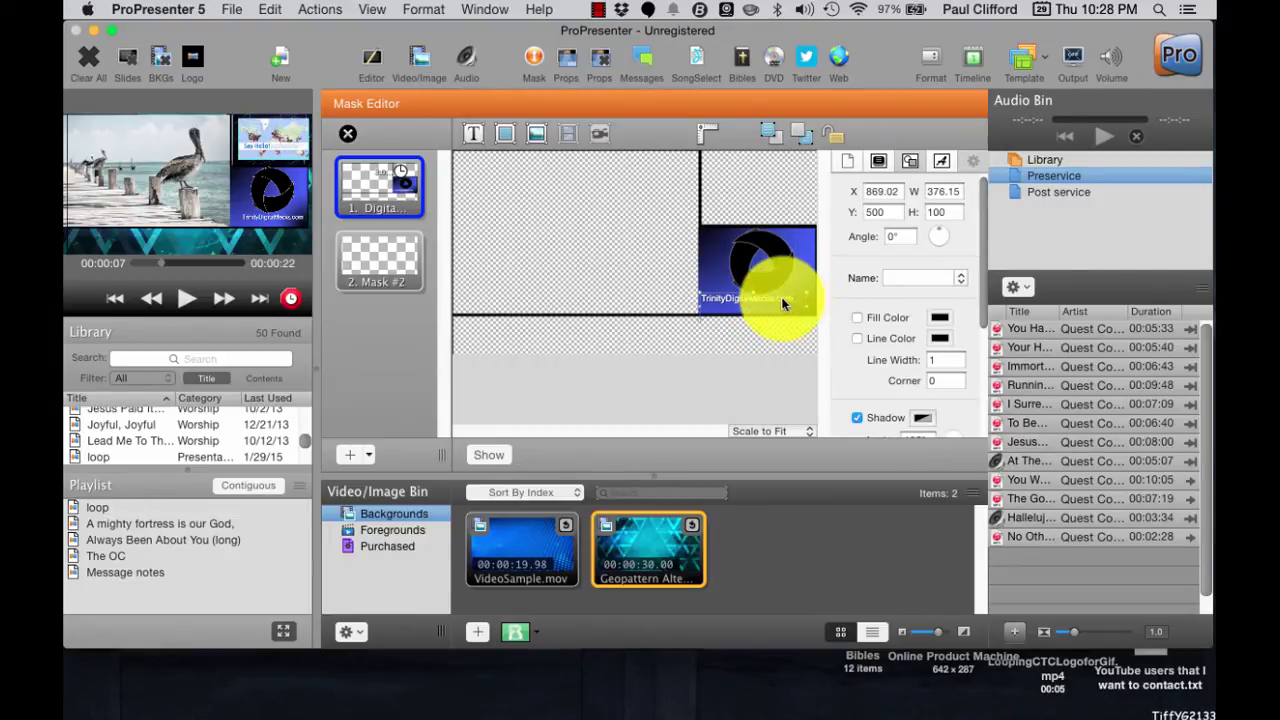
pyautogui.moveTo(773, 297)
pyautogui.mouseDown()
pyautogui.moveTo(654, 271)
pyautogui.moveTo(826, 251)
pyautogui.moveTo(858, 305)
pyautogui.moveTo(784, 311)
pyautogui.moveTo(784, 299)
pyautogui.moveTo(791, 307)
pyautogui.mouseUp()
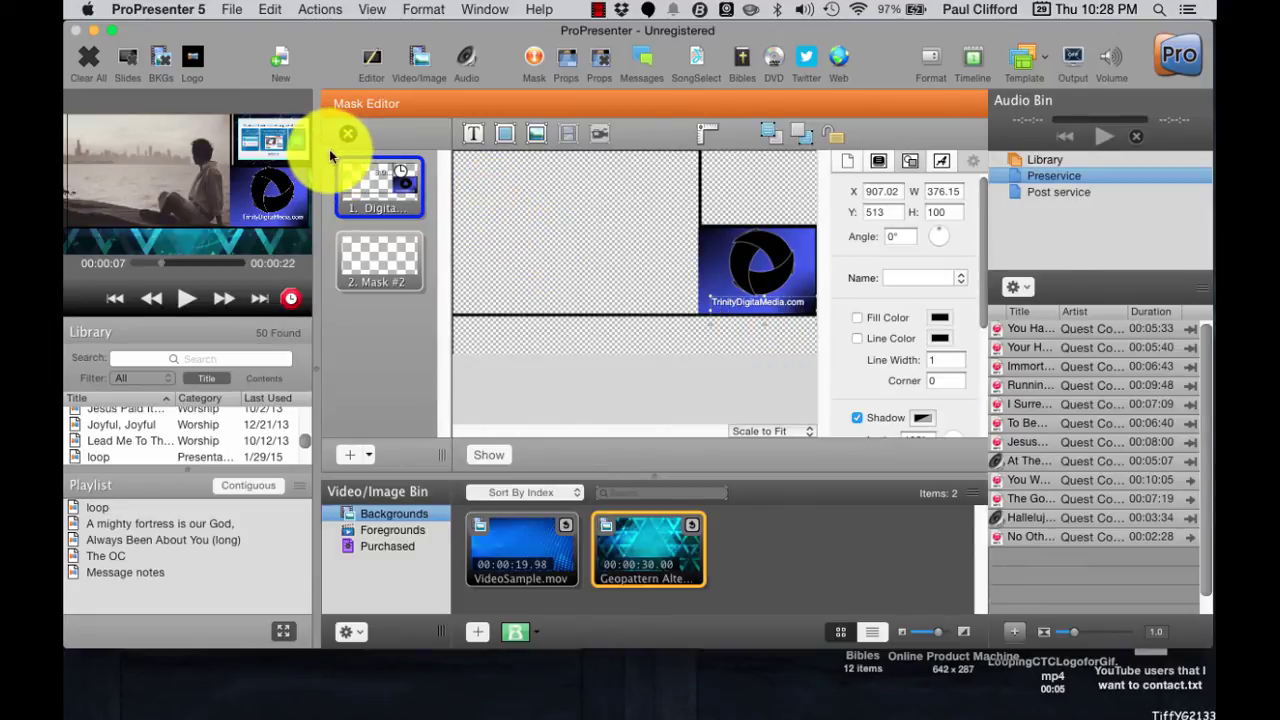
pyautogui.click(564, 64)
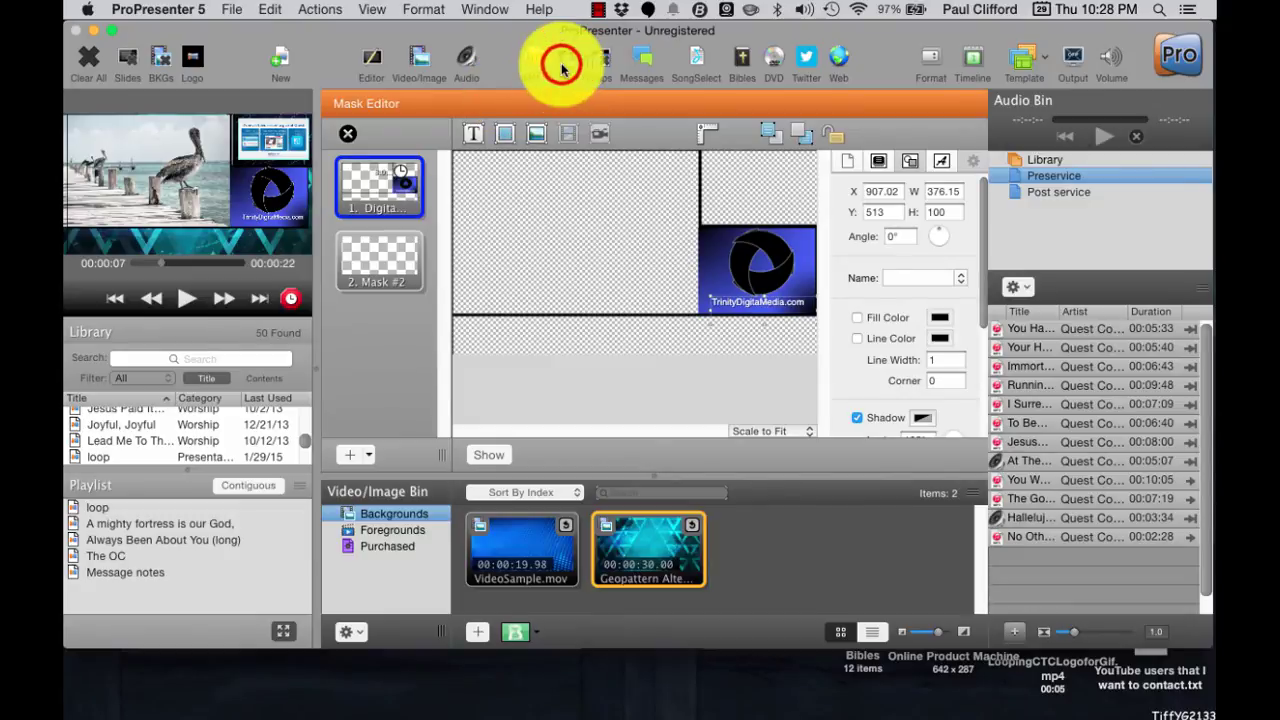
# Open the Props Editor and close the floating active props list after moving it aside
pyautogui.click(457, 438)
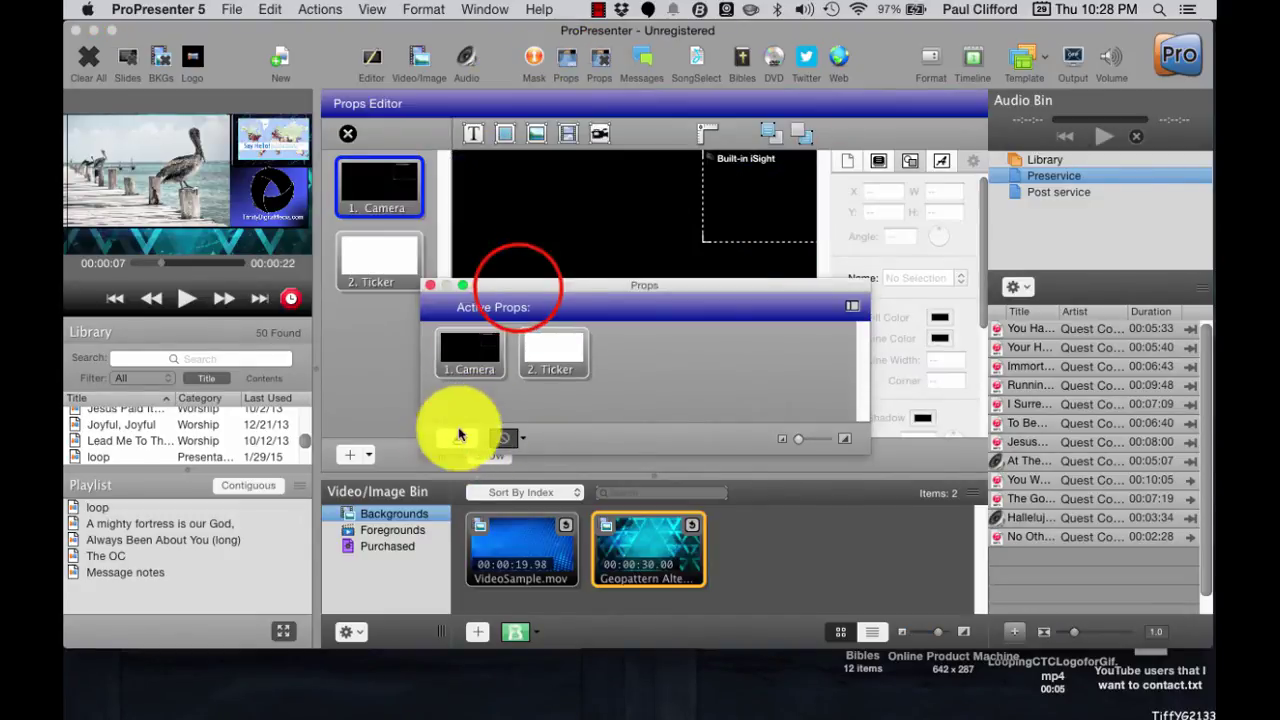
pyautogui.moveTo(517, 288)
pyautogui.mouseDown()
pyautogui.moveTo(335, 313)
pyautogui.moveTo(157, 294)
pyautogui.moveTo(143, 329)
pyautogui.moveTo(206, 334)
pyautogui.mouseUp()
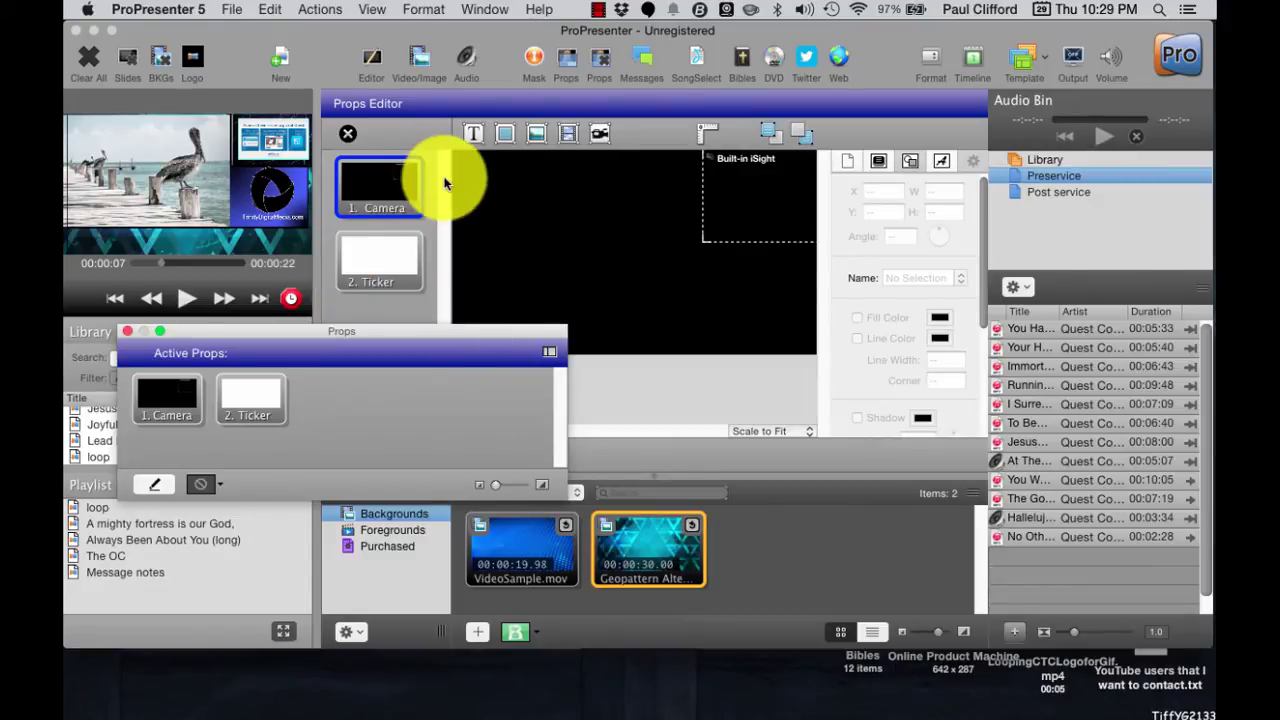
pyautogui.click(127, 331)
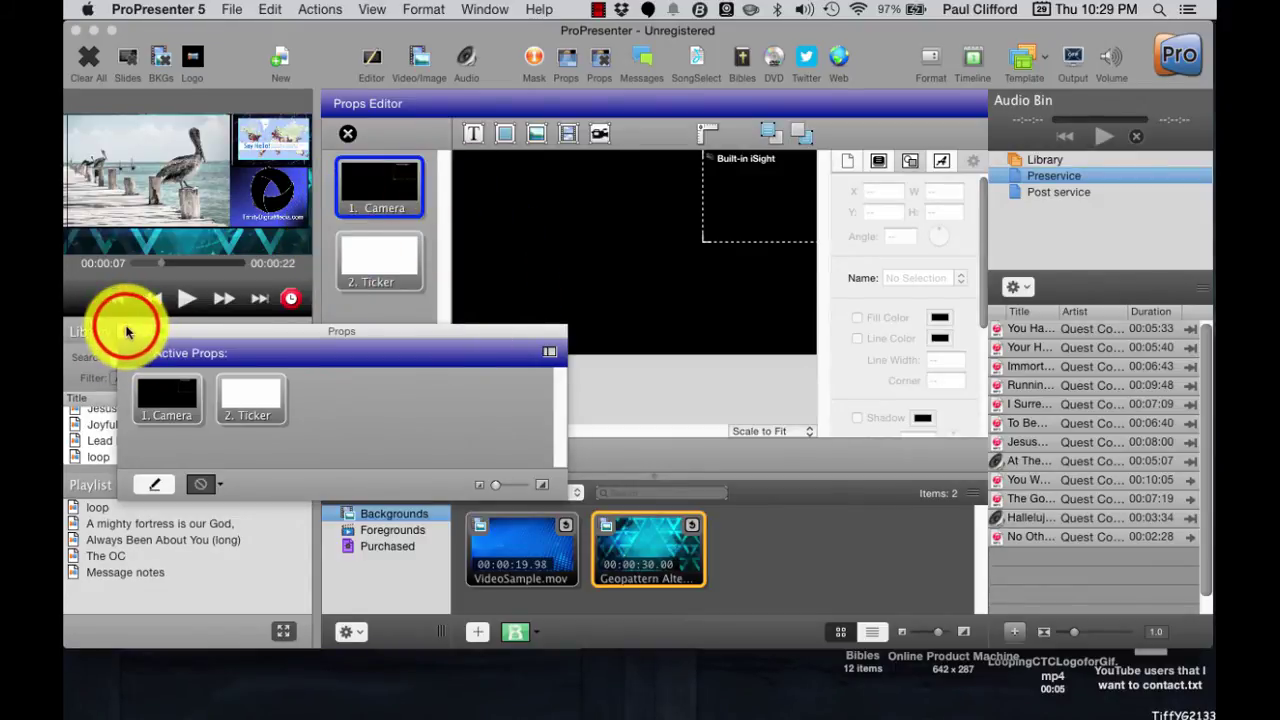
# Close the Props Editor and show the Foregrounds bin with the looping logo clip
pyautogui.click(348, 140)
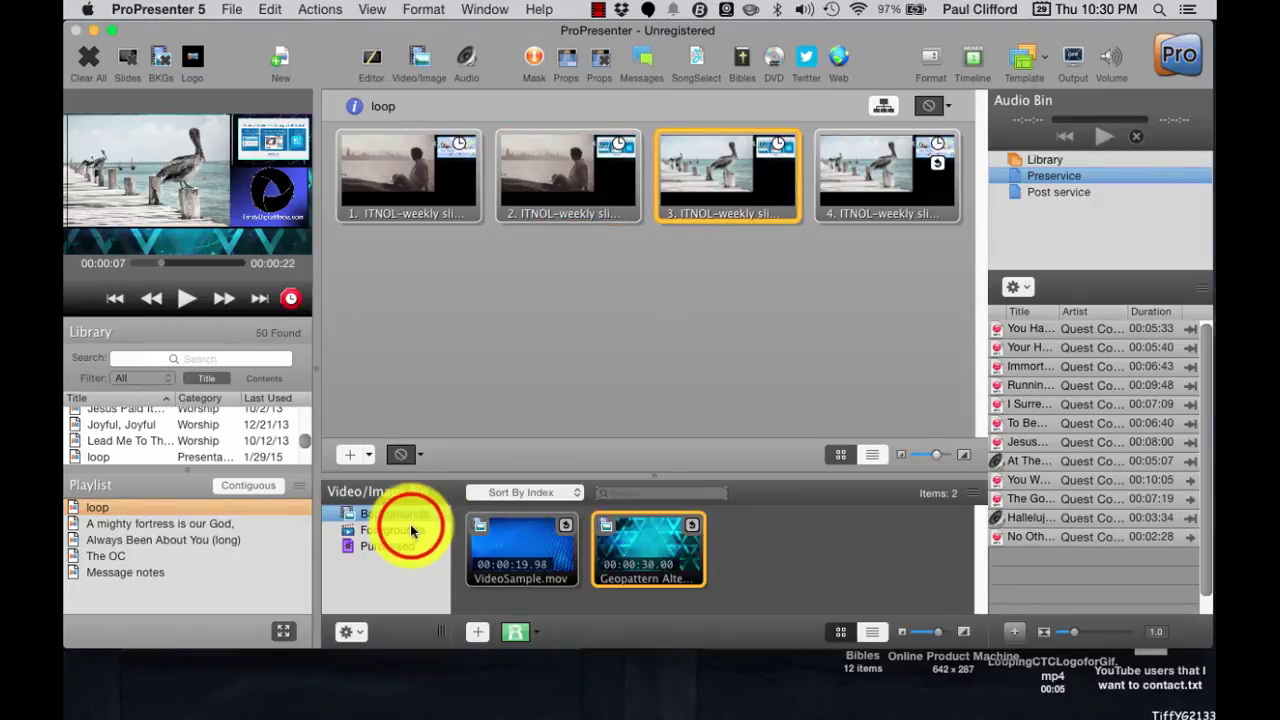
pyautogui.click(410, 530)
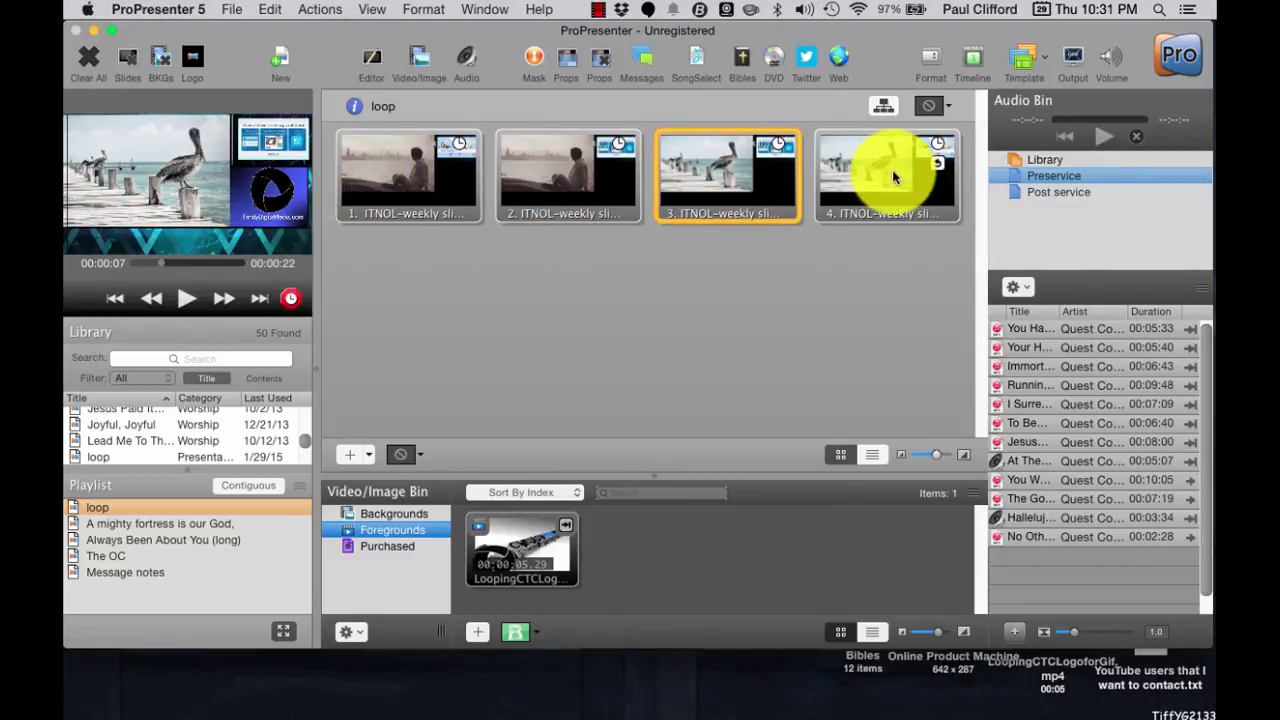
# Open slide 1 of the loop presentation in the slide editor with Edit Slide
pyautogui.rightClick(420, 198)
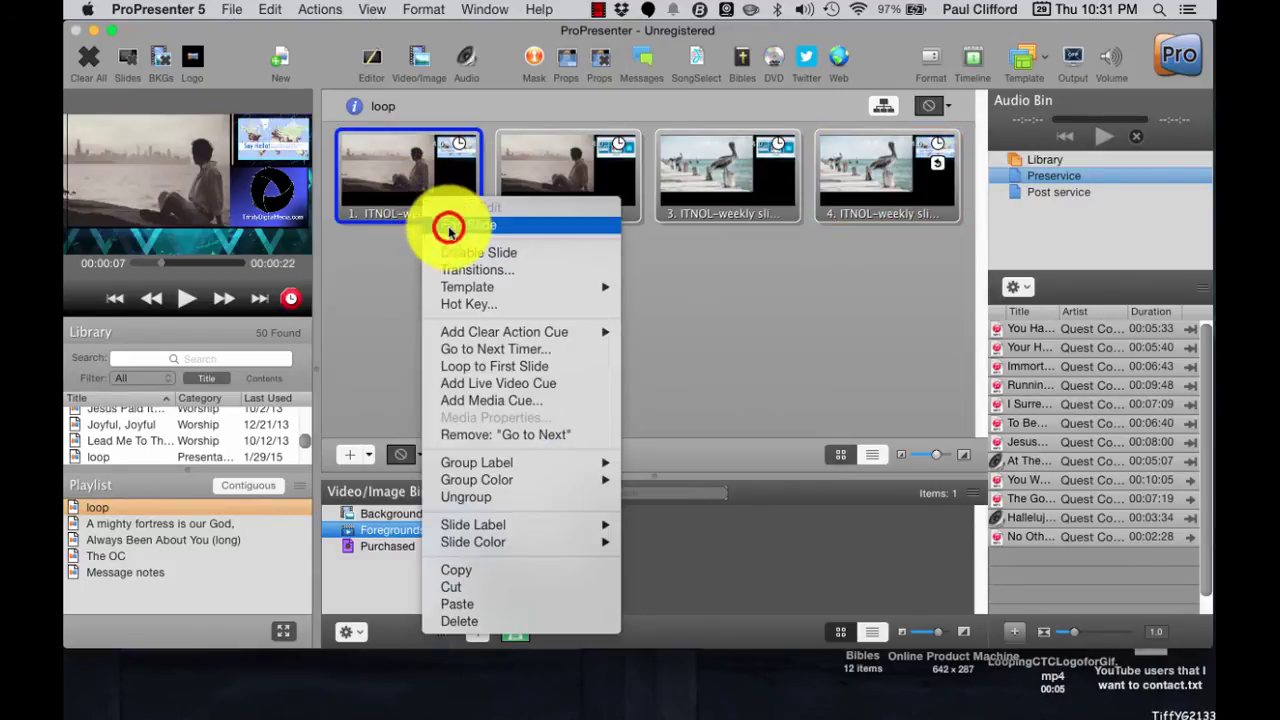
pyautogui.click(449, 225)
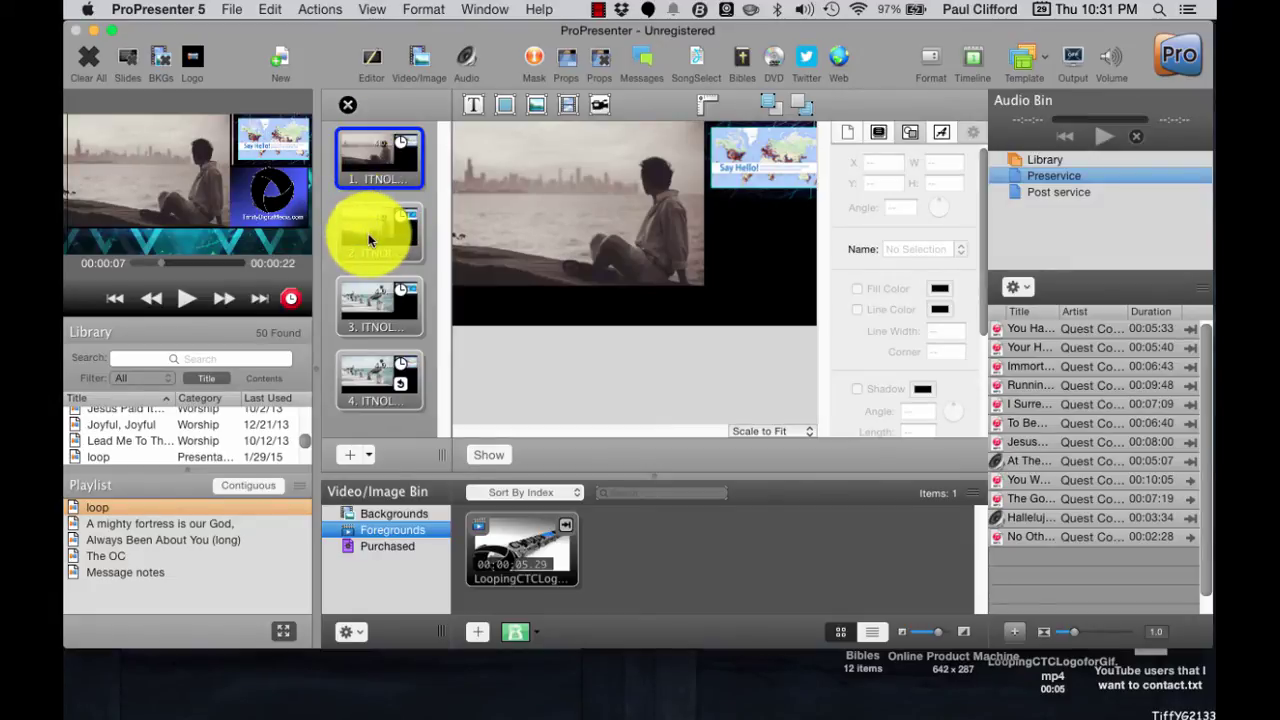
# Compare slide 1's photo size (1,200×590) with the corner video's (750×280), then view slide settings
pyautogui.click(607, 206)
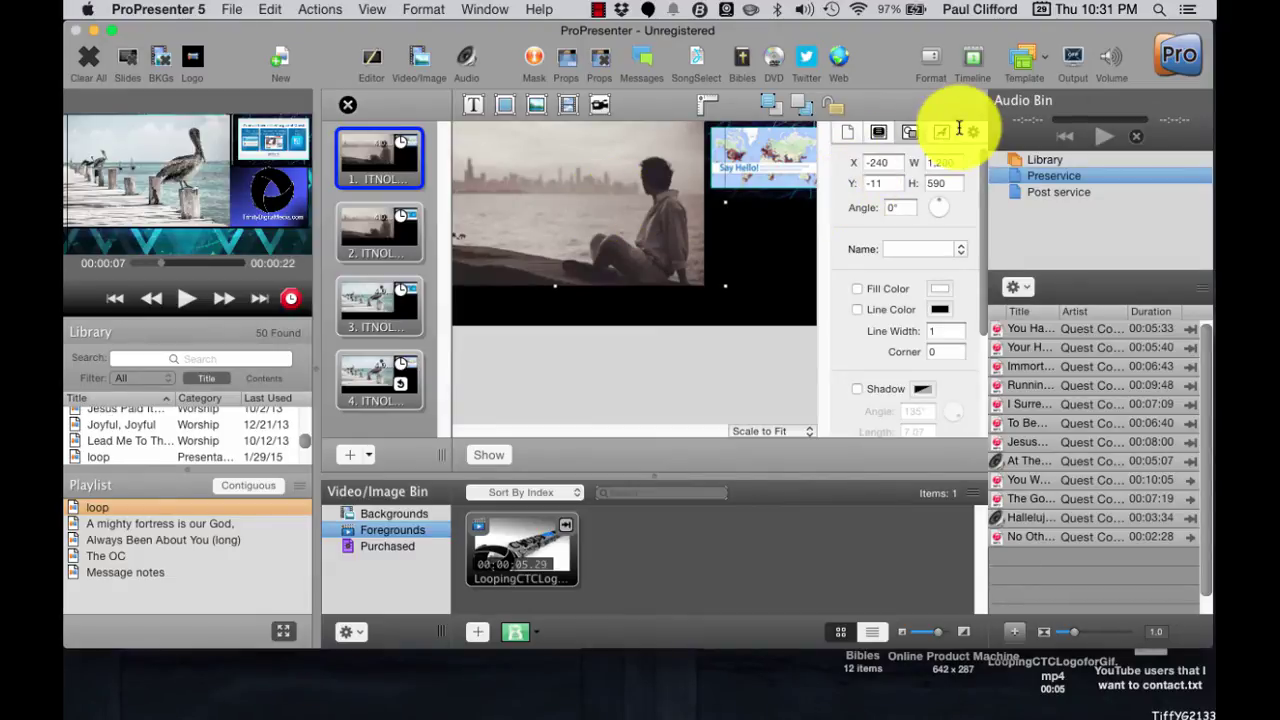
pyautogui.click(910, 133)
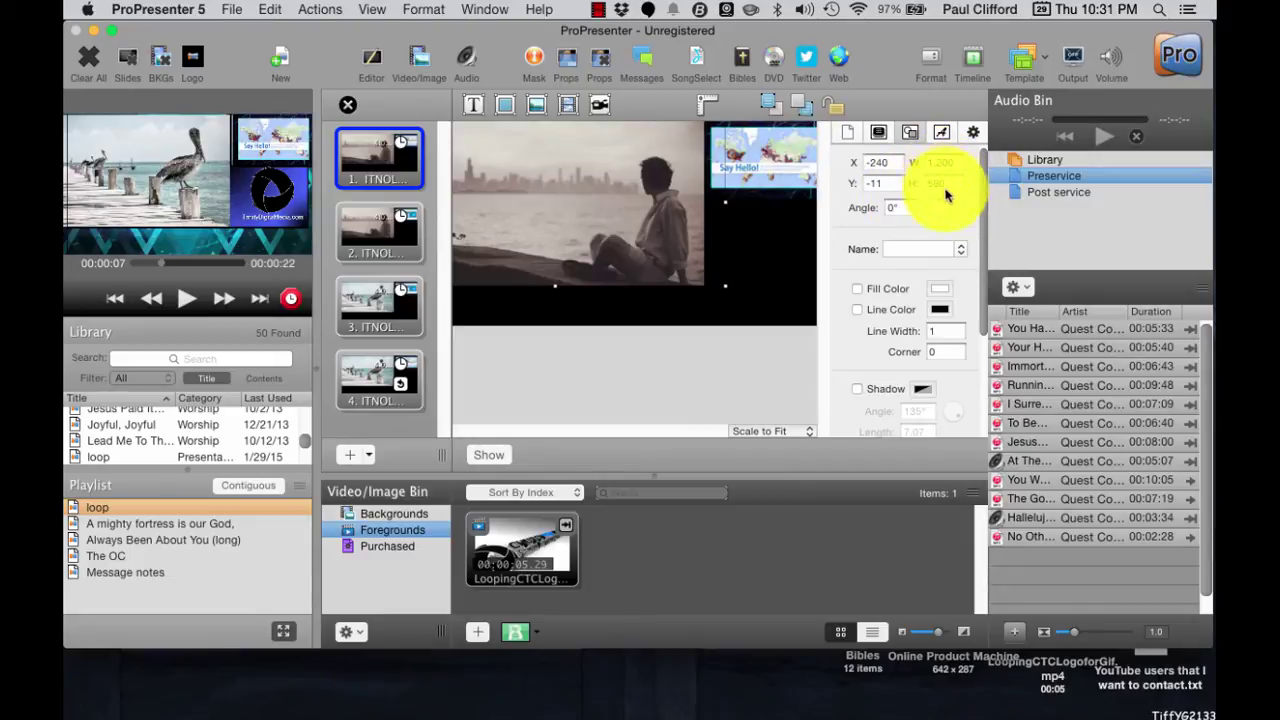
pyautogui.click(766, 143)
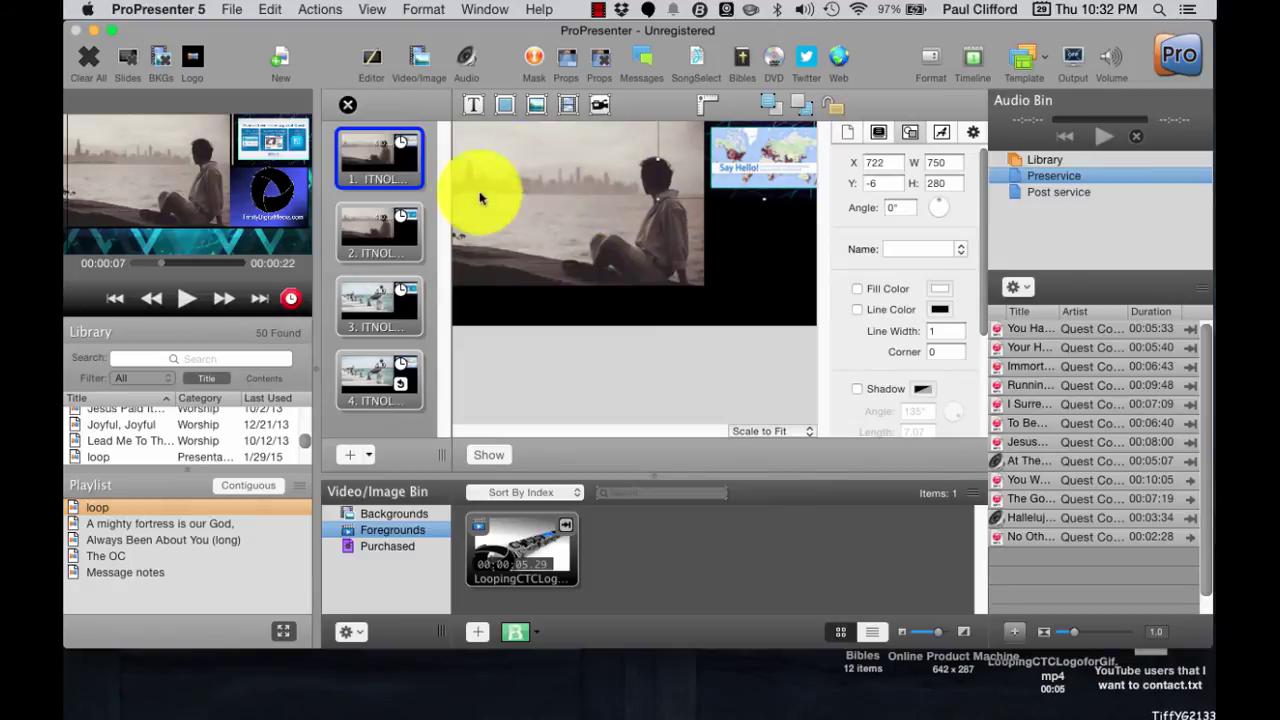
pyautogui.click(843, 129)
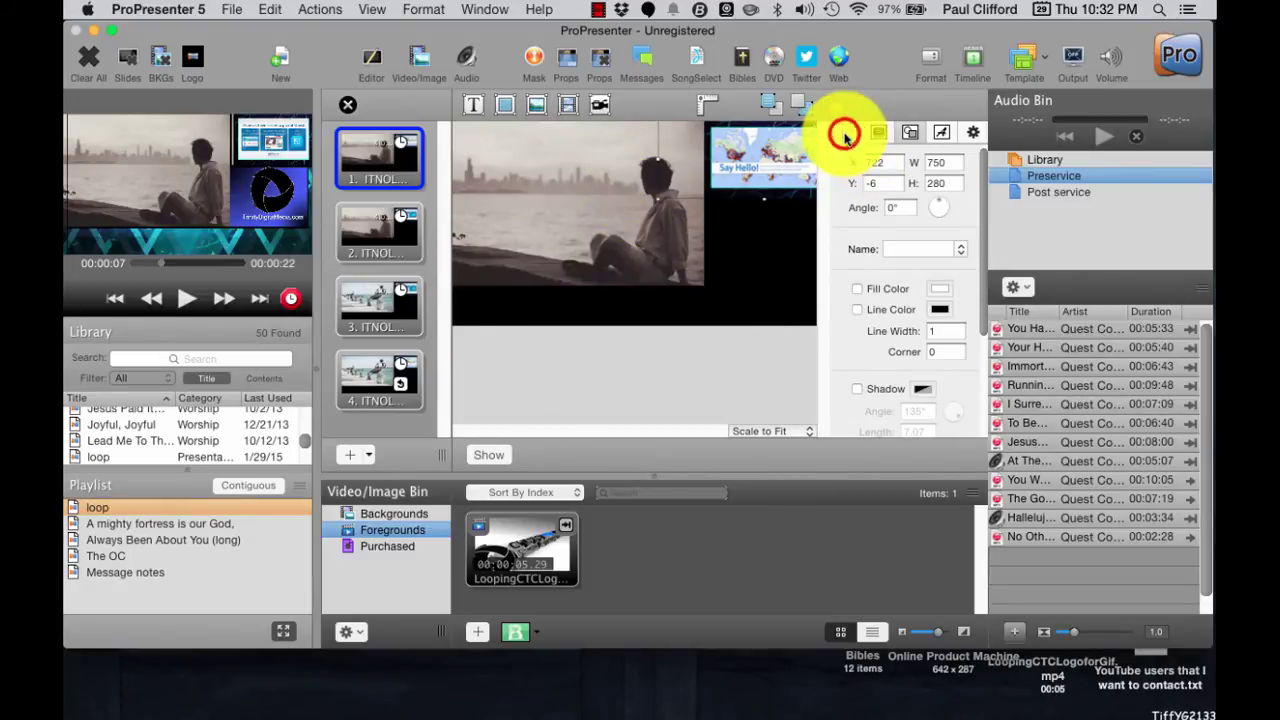
pyautogui.click(906, 132)
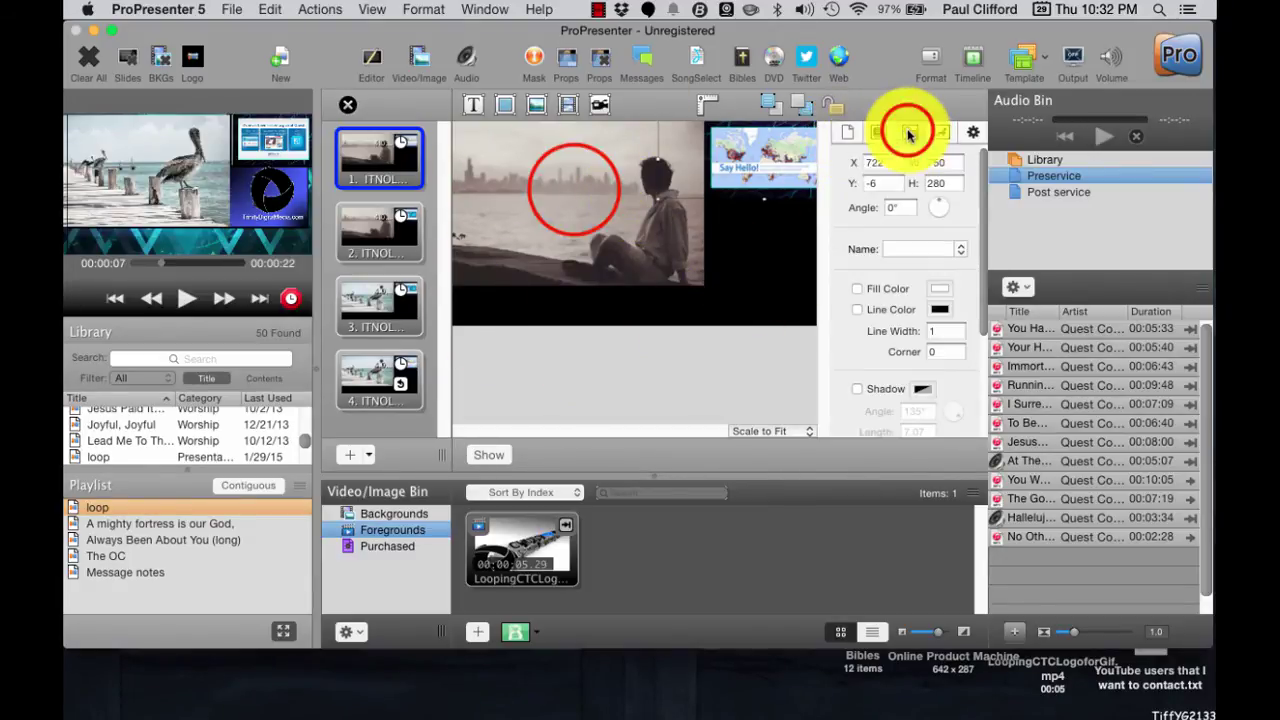
pyautogui.click(575, 194)
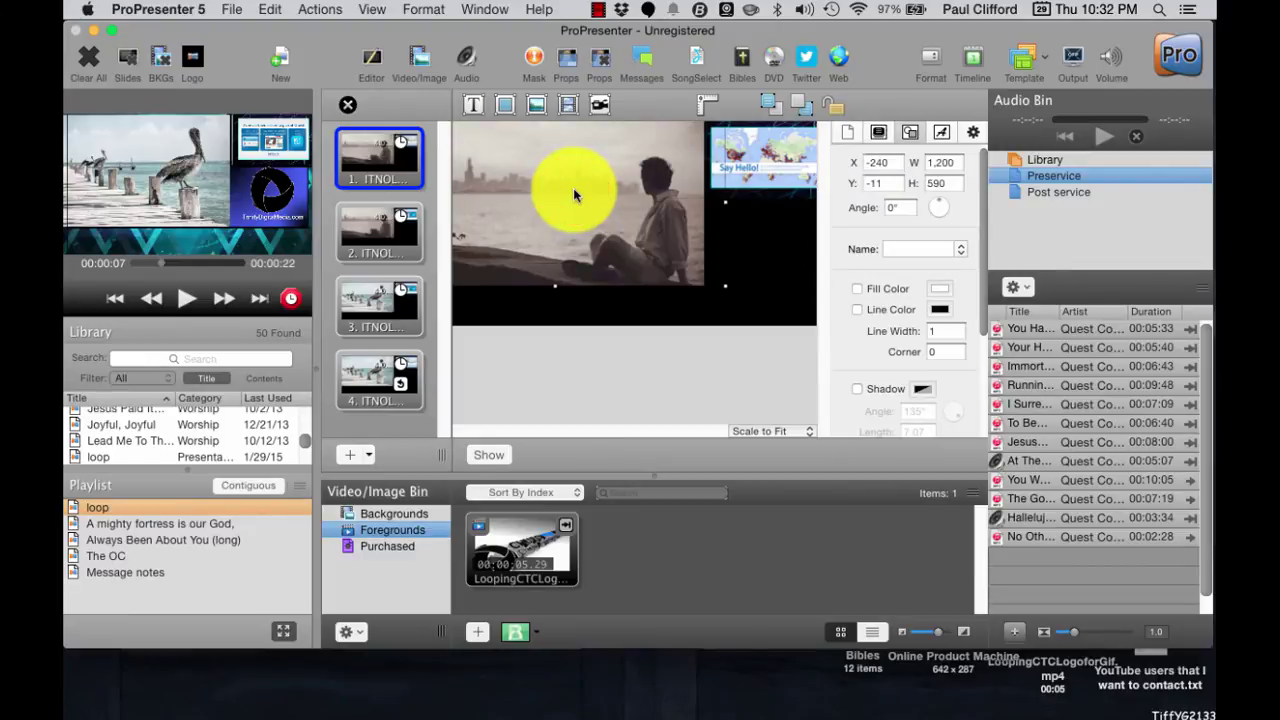
pyautogui.click(876, 133)
# Show the corner video's geometry in the inspector: X 722, Y -6, 750 by 280
pyautogui.click(879, 134)
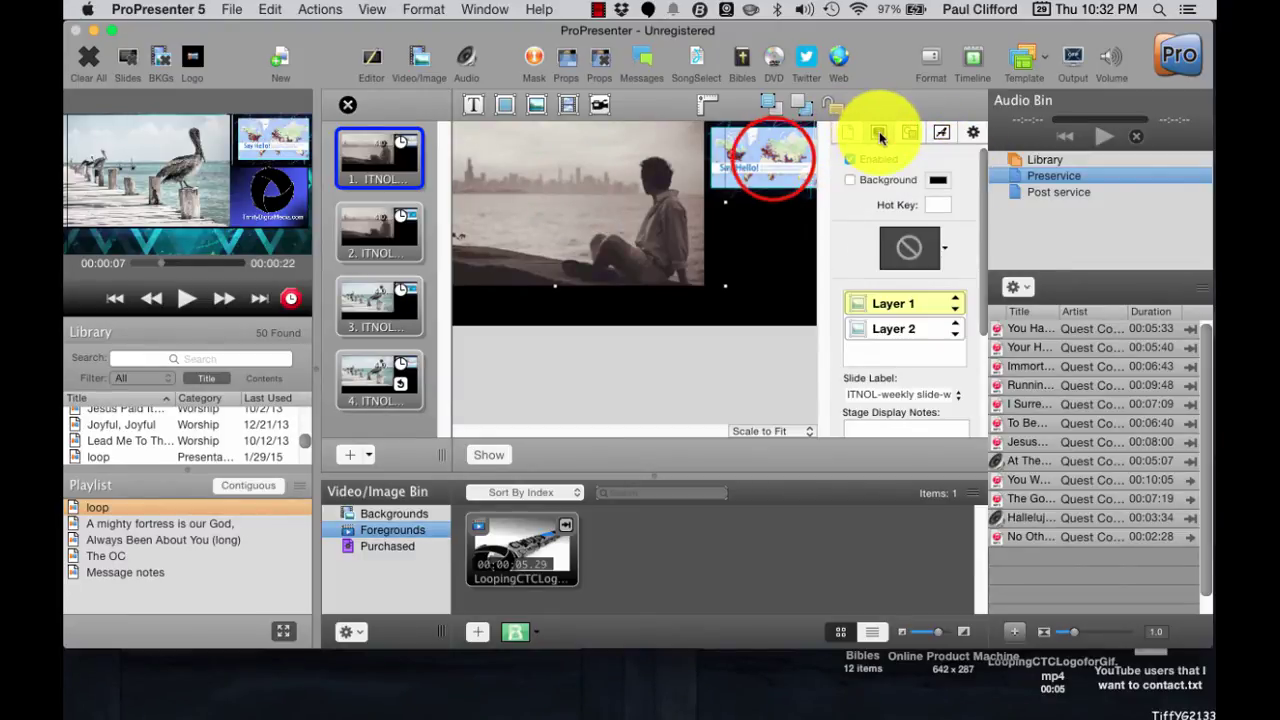
pyautogui.click(908, 133)
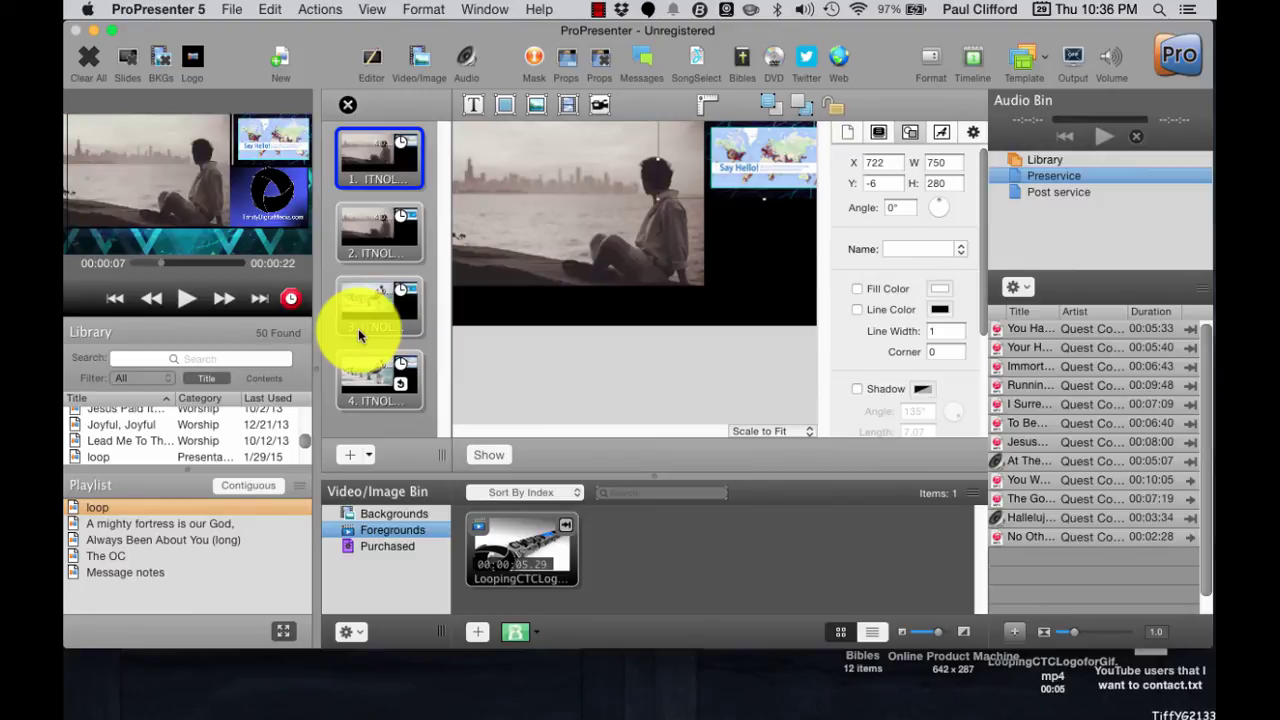
# Move the third loop slide earlier in the slide order
pyautogui.moveTo(358, 335); pyautogui.dragTo(390, 333)
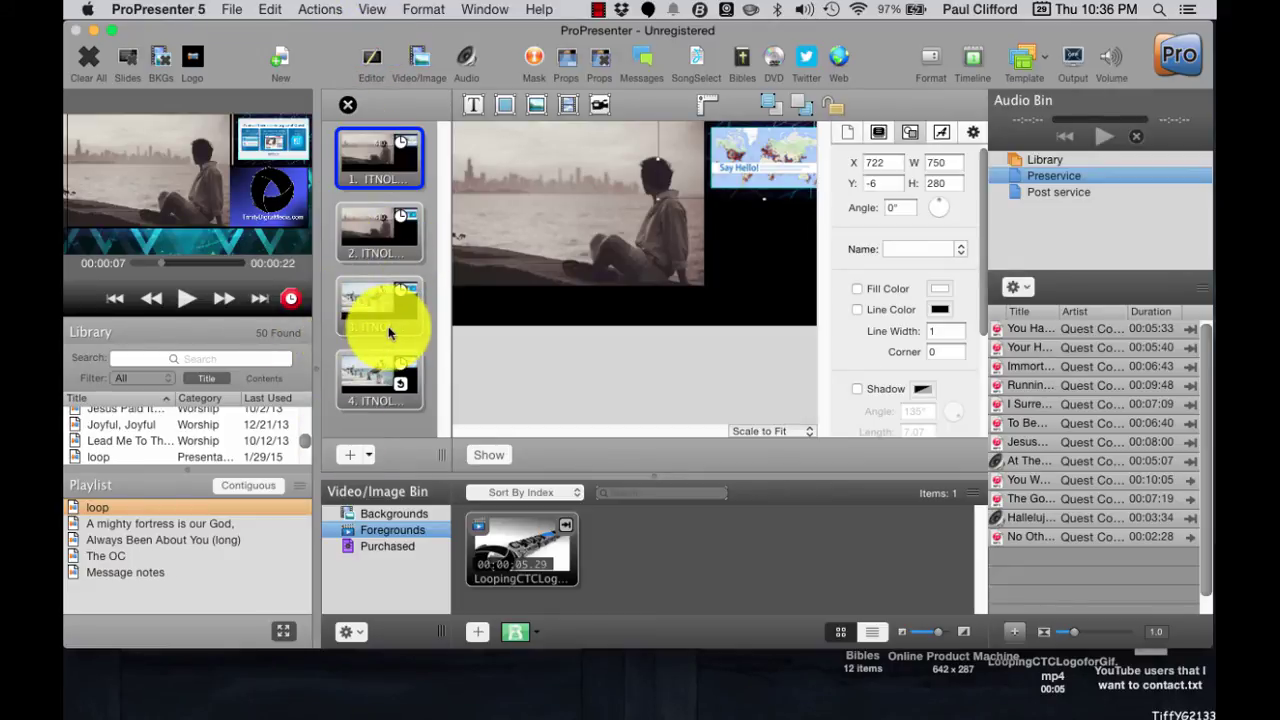